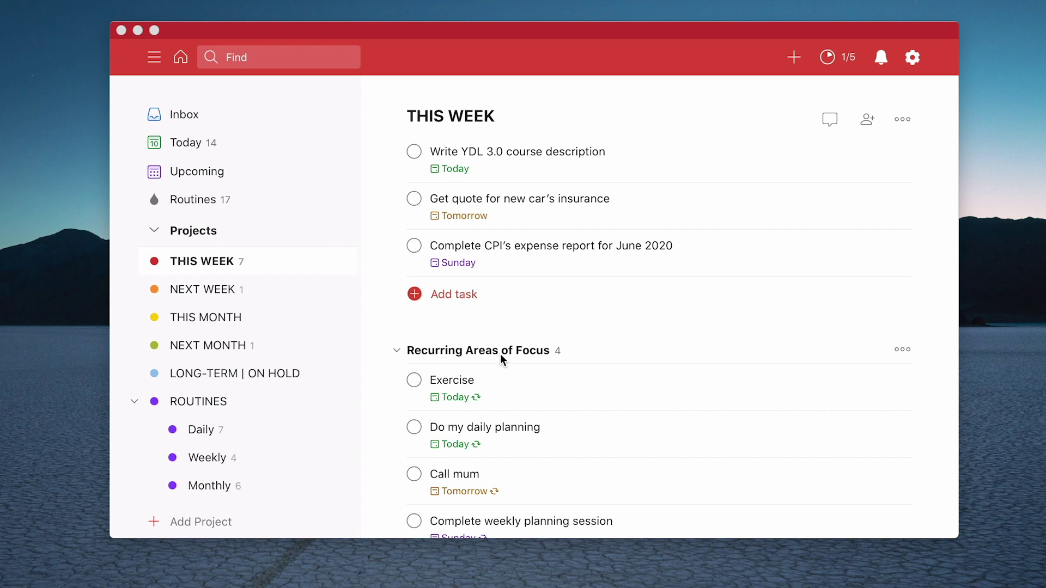
# Draft 'This is task' in the Inbox, due Monday, priority 2, in the THIS WEEK project
pyautogui.click(188, 116)
pyautogui.click(188, 115)
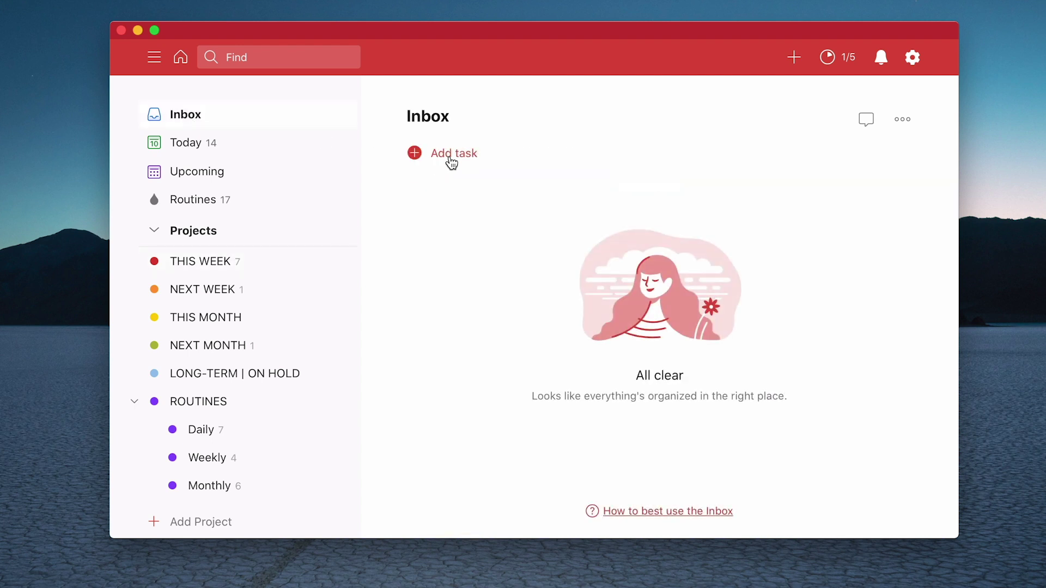
pyautogui.click(452, 158)
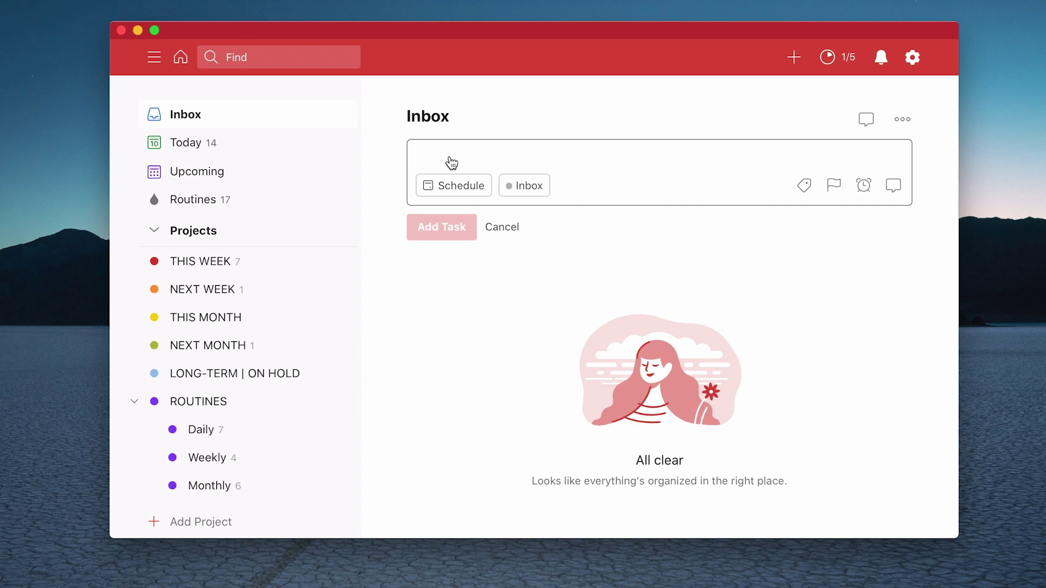
pyautogui.write('Th')
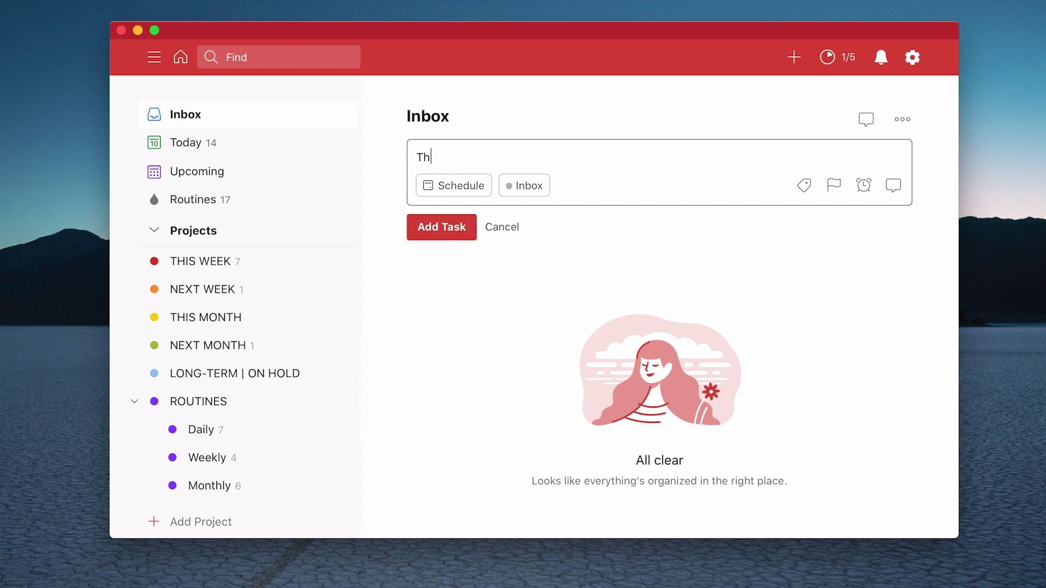
pyautogui.write('is is task mon')
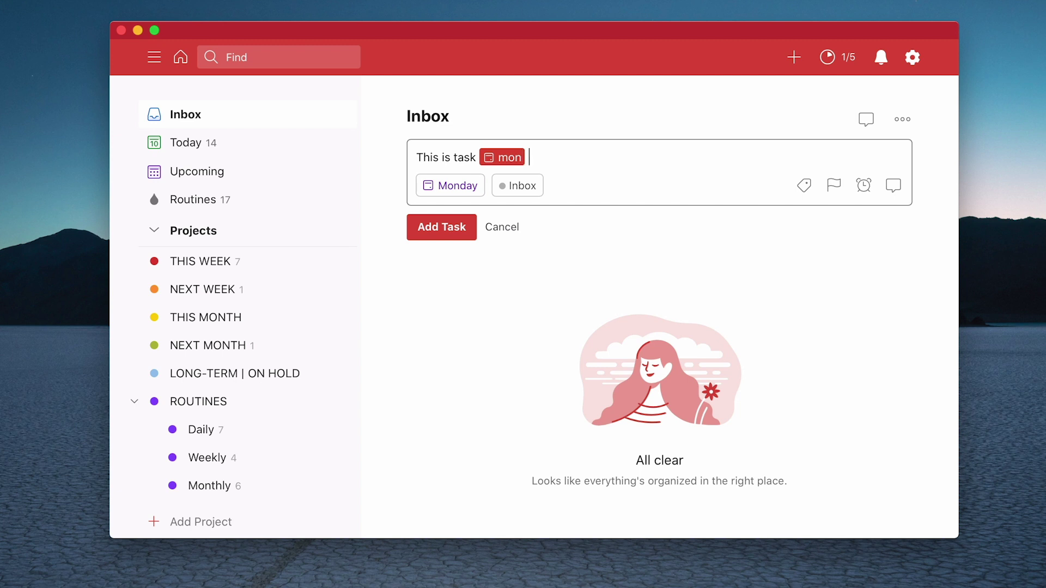
pyautogui.write('p2')
pyautogui.write('#')
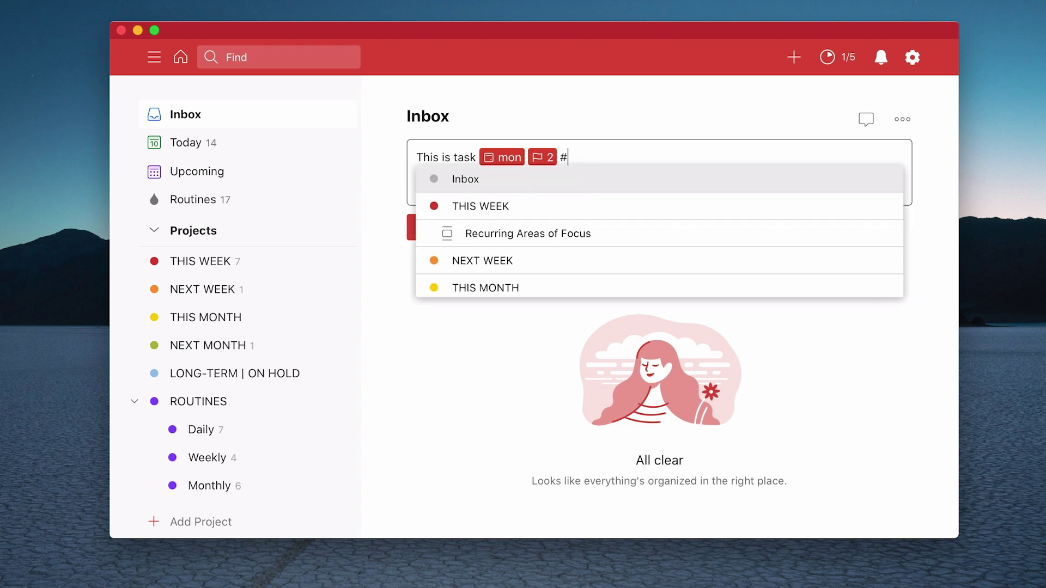
pyautogui.write('this')
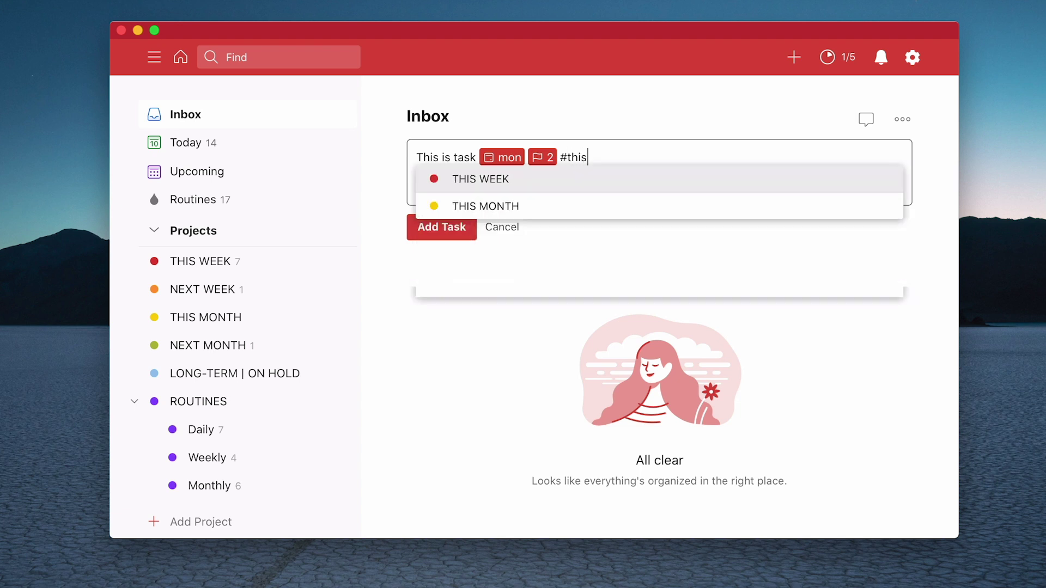
pyautogui.press('Return')
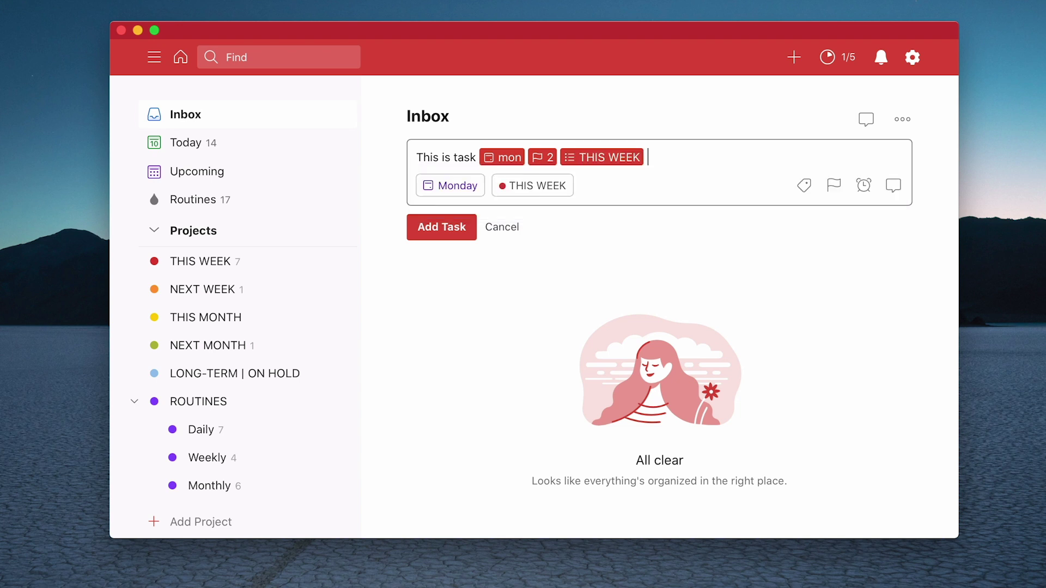
pyautogui.write('/')
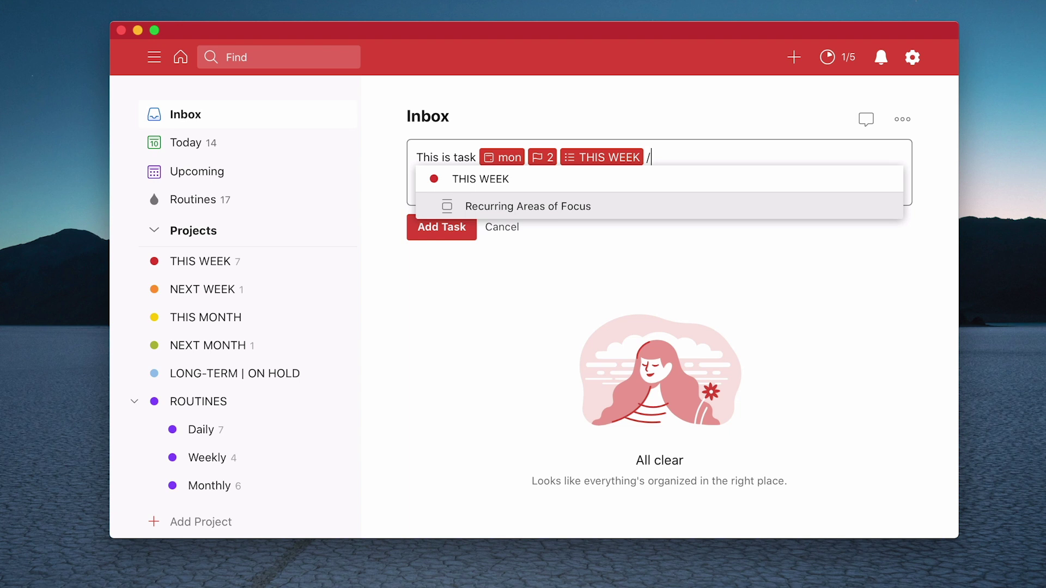
# File the task under THIS WEEK's Recurring Areas of Focus section and tag it Finance_Team
pyautogui.click(502, 210)
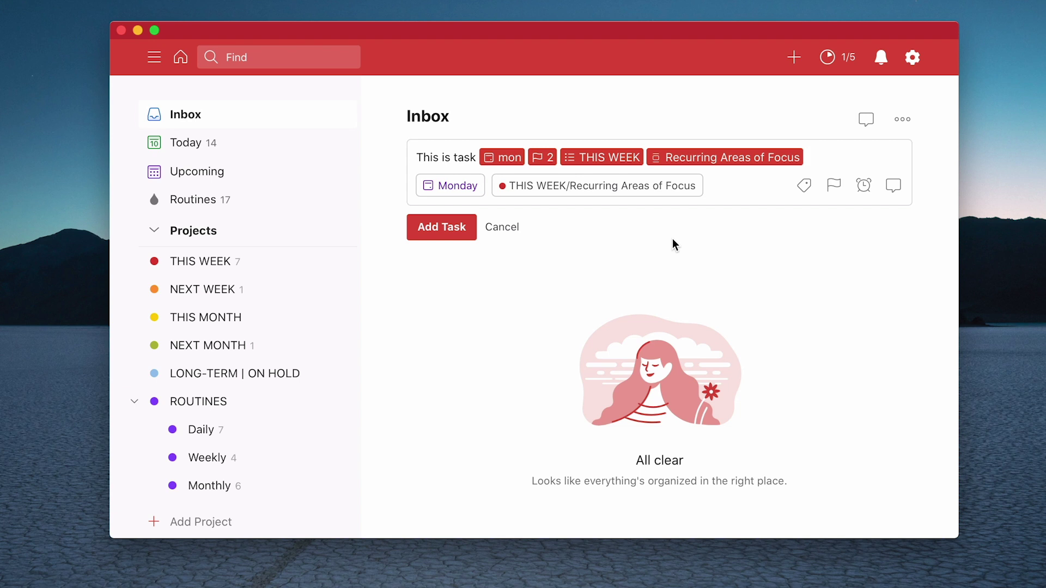
pyautogui.write('@')
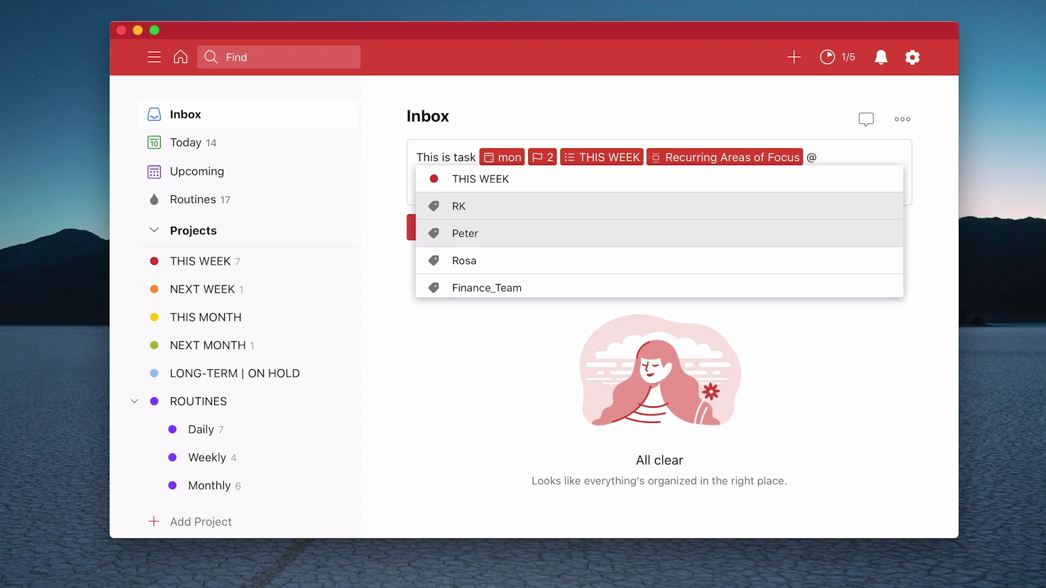
pyautogui.click(581, 289)
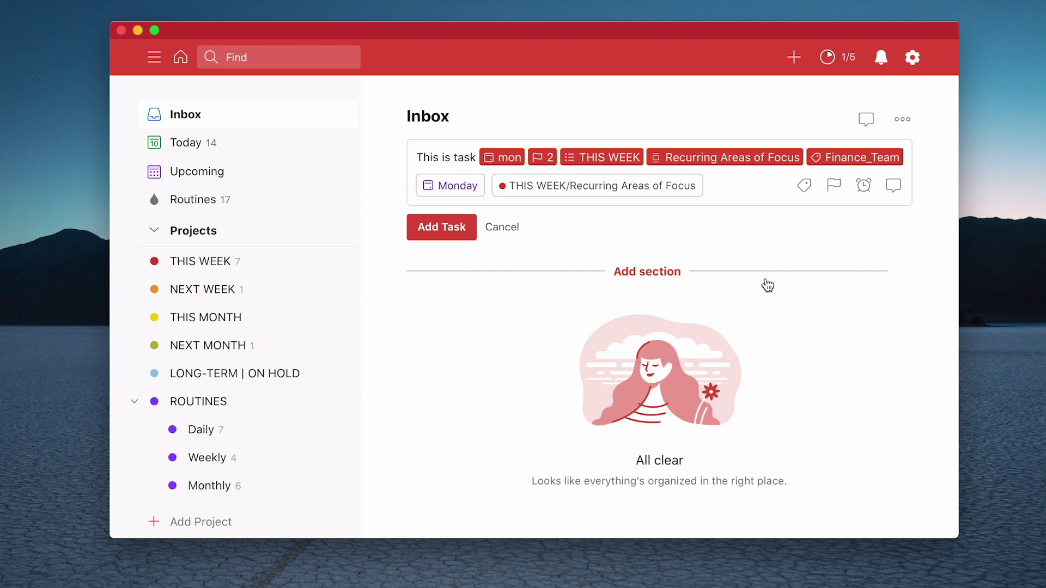
# Save 'This is task', open it in THIS WEEK, and list all tasks labelled Finance_Team
pyautogui.press('Return')
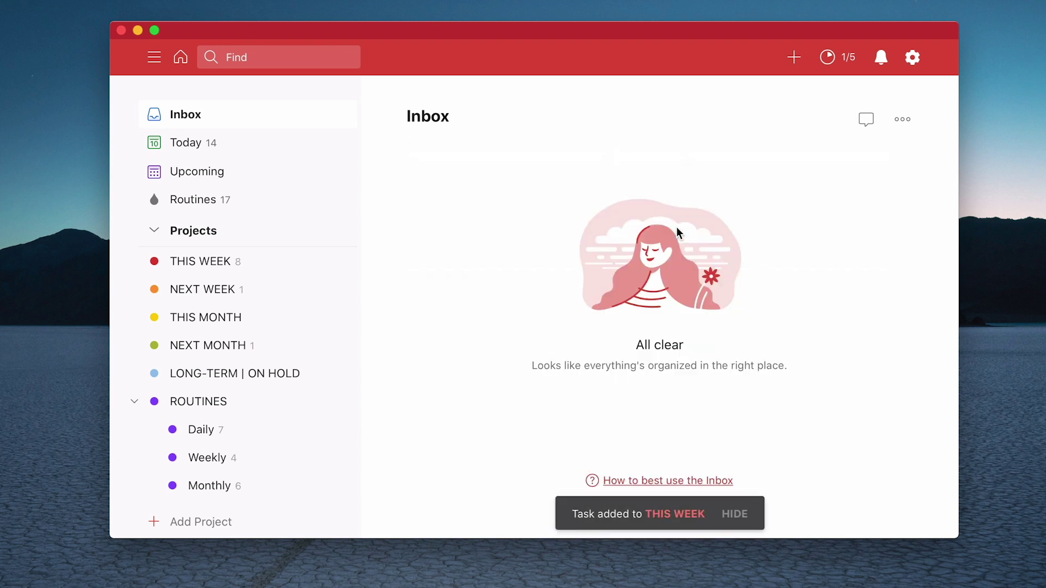
pyautogui.click(204, 269)
pyautogui.scroll(-5, 618, 332)
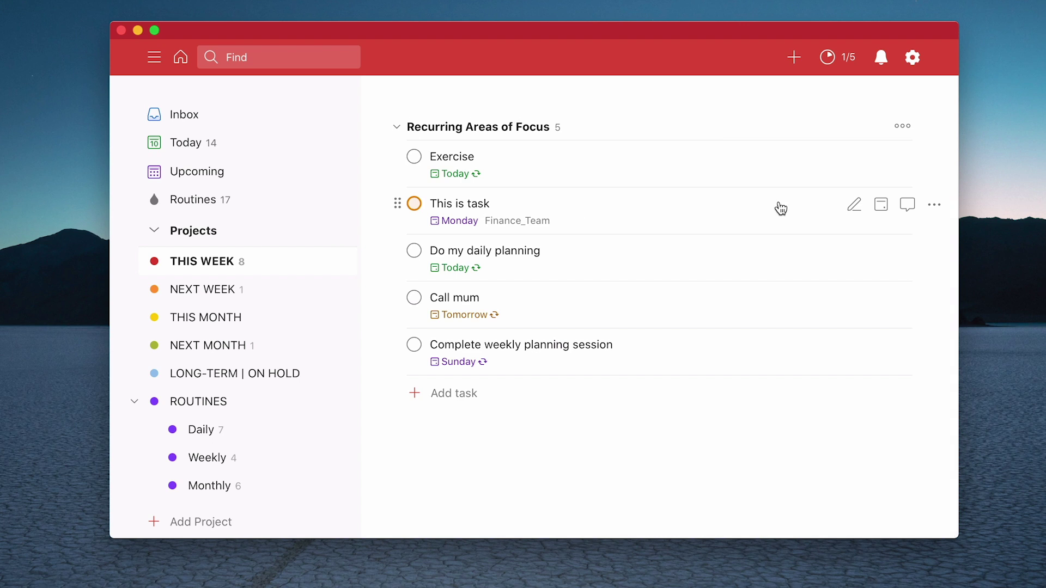
pyautogui.click(566, 220)
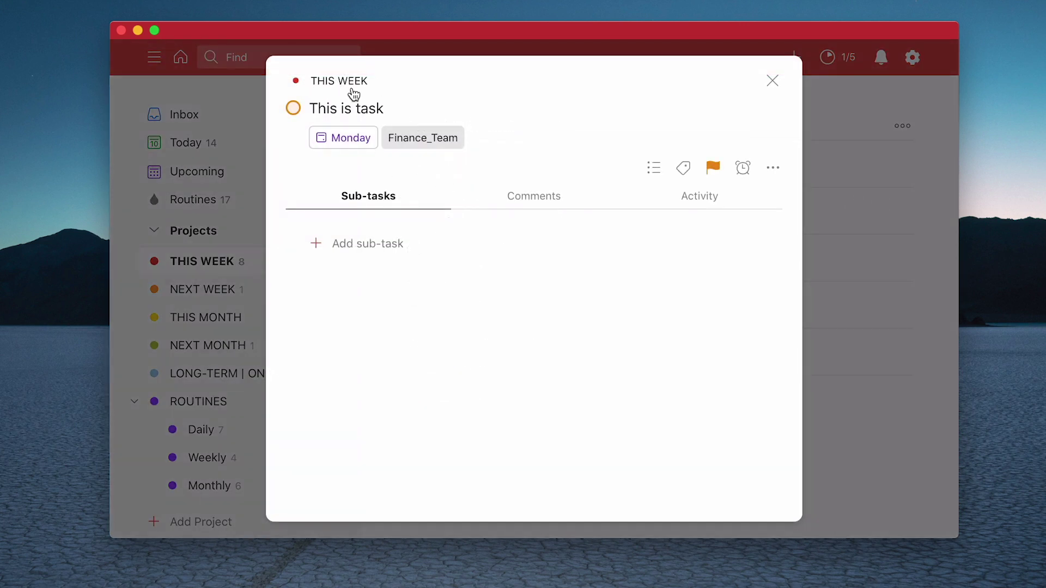
pyautogui.moveTo(357, 155)
pyautogui.click(437, 141)
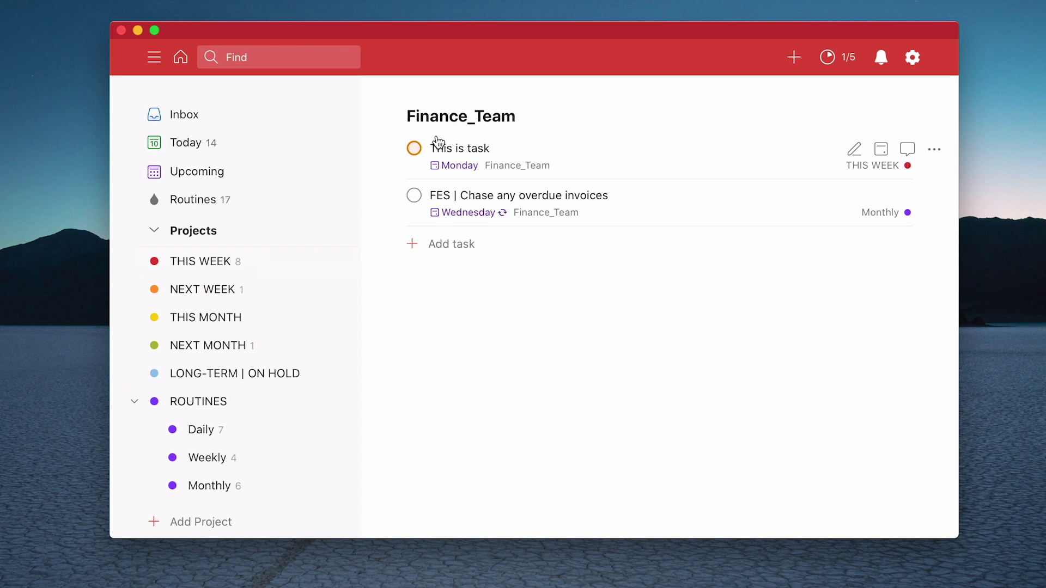
# Reopen 'This is task' in THIS WEEK and confirm it keeps its Monday due date and priority 2
pyautogui.click(200, 265)
pyautogui.scroll(-3, 539, 329)
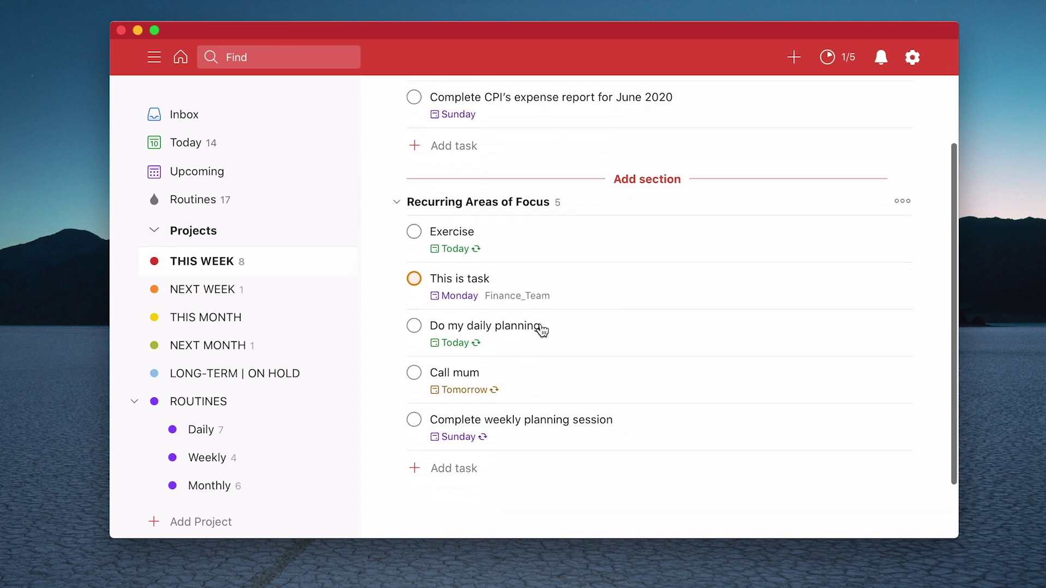
pyautogui.click(493, 283)
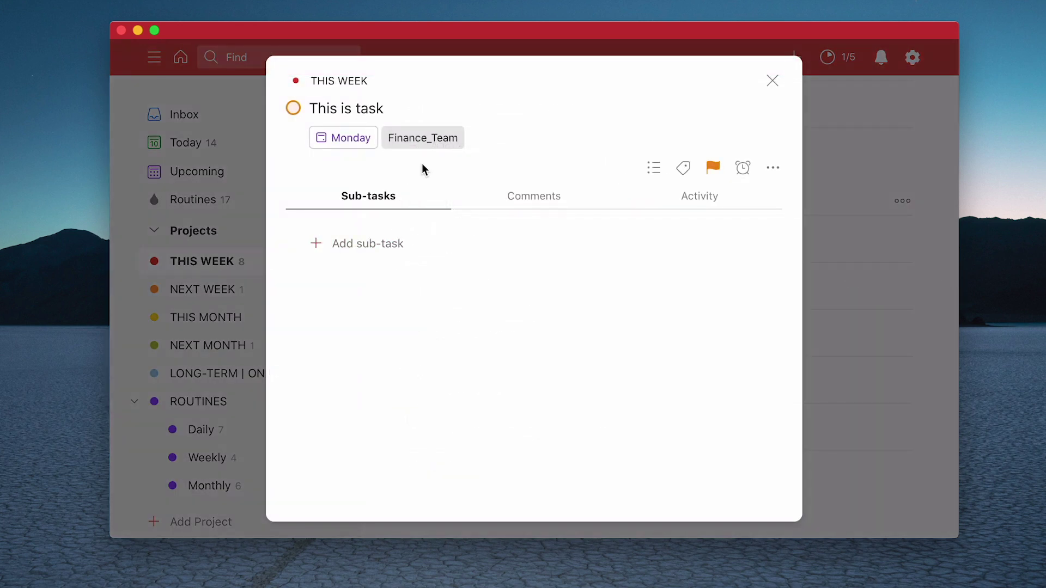
pyautogui.moveTo(351, 143)
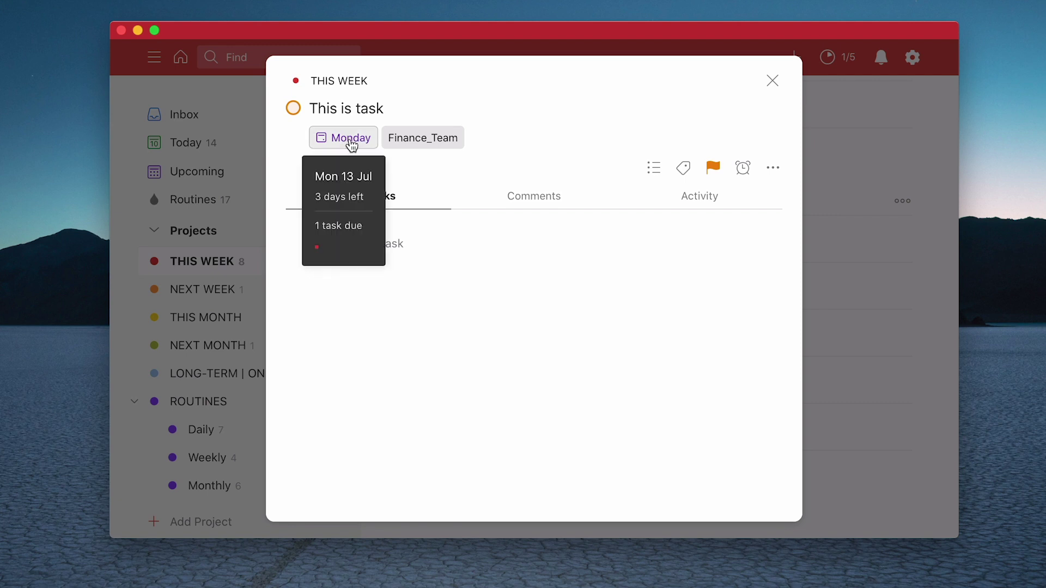
pyautogui.click(351, 143)
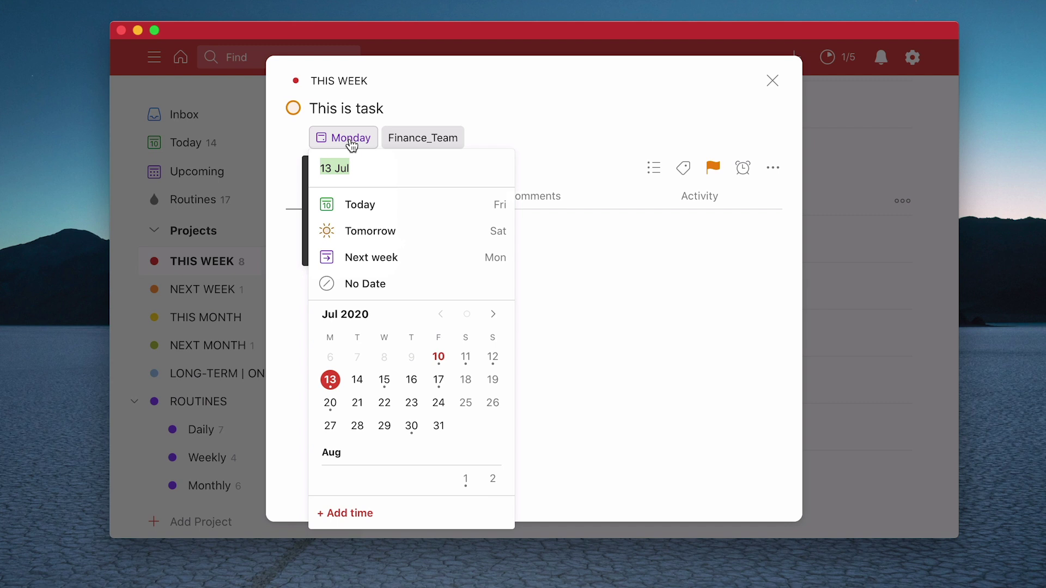
pyautogui.click(507, 134)
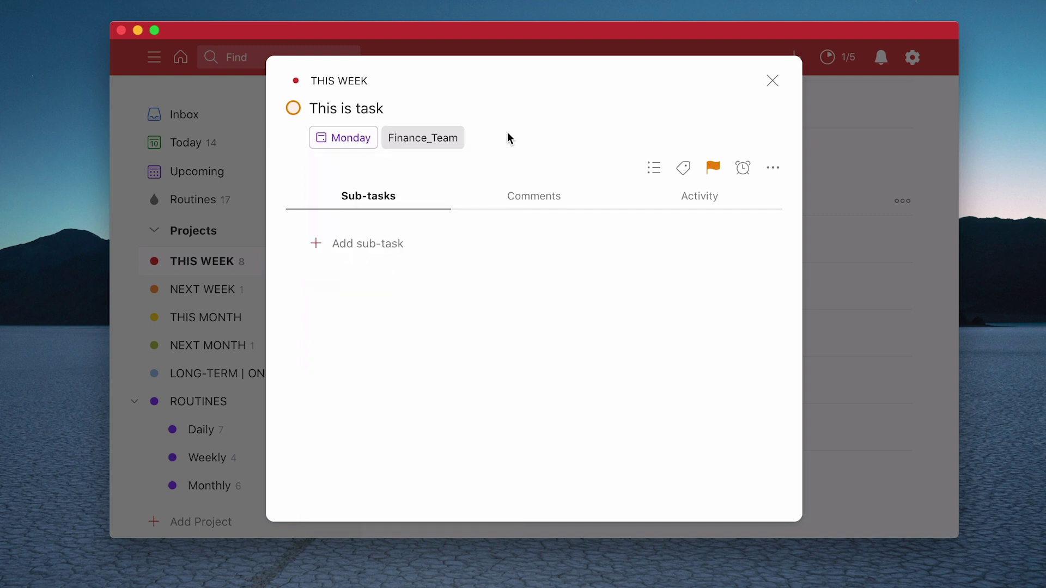
pyautogui.click(715, 175)
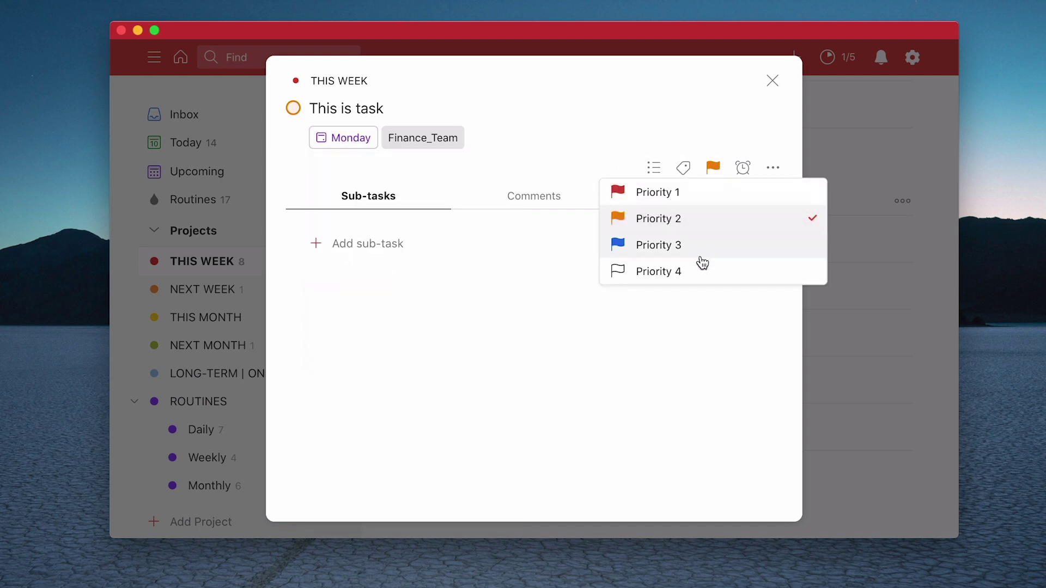
pyautogui.click(698, 131)
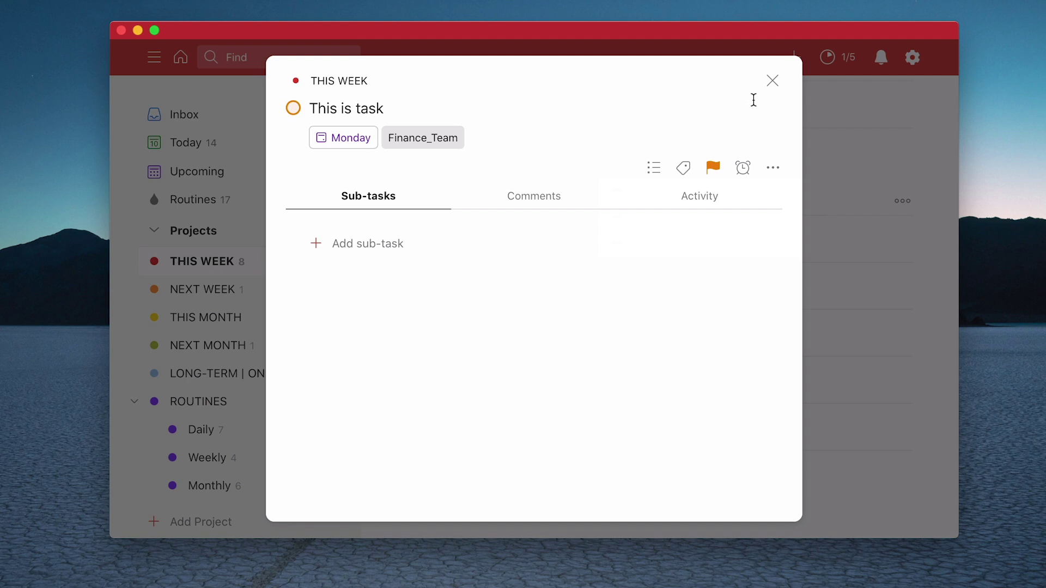
pyautogui.click(772, 82)
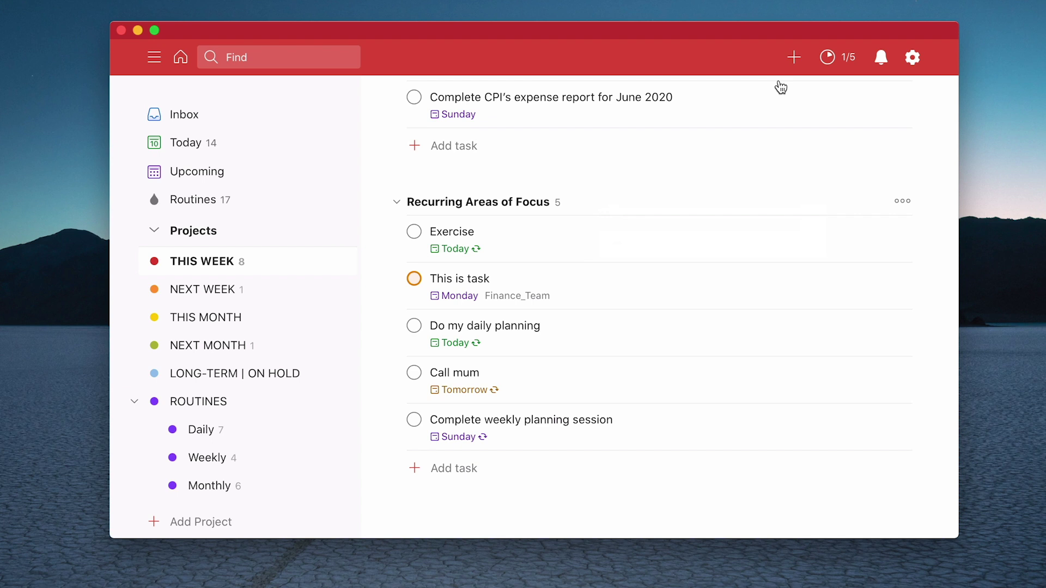
# Draft 'This is new task' in the Inbox, assigned to the NEXT WEEK project
pyautogui.scroll(3, 780, 87)
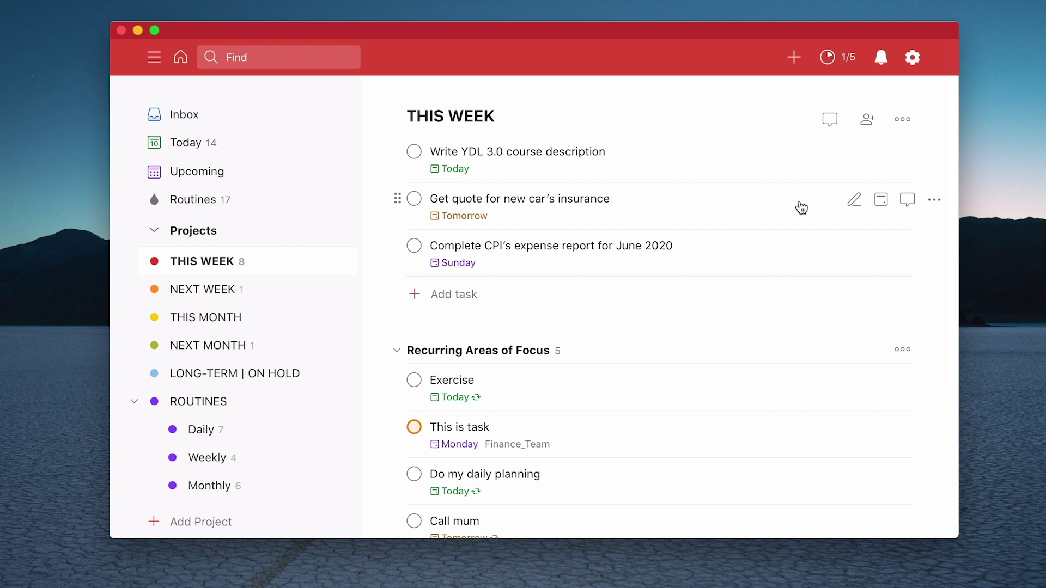
pyautogui.click(177, 114)
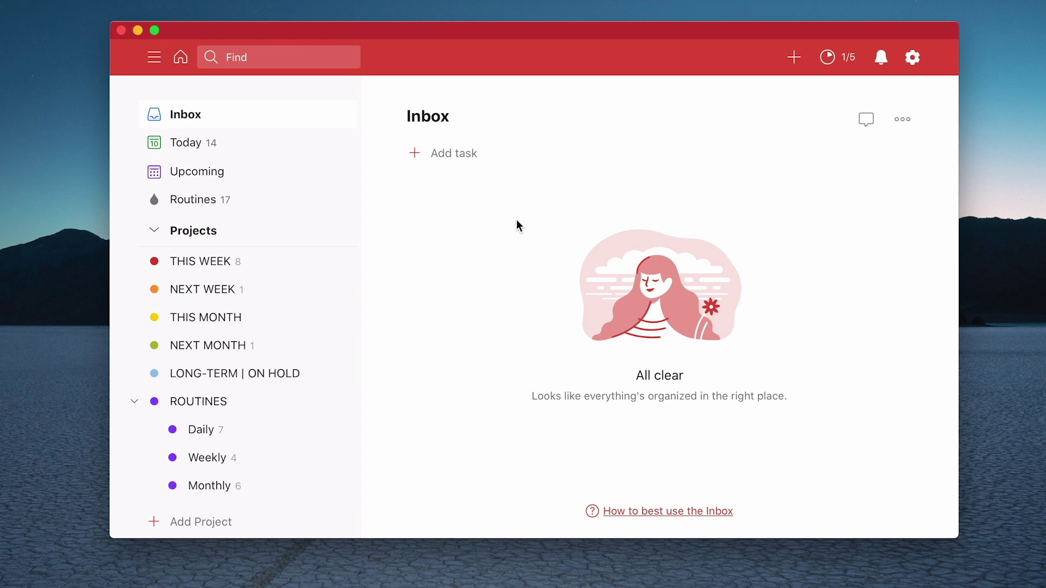
pyautogui.click(457, 159)
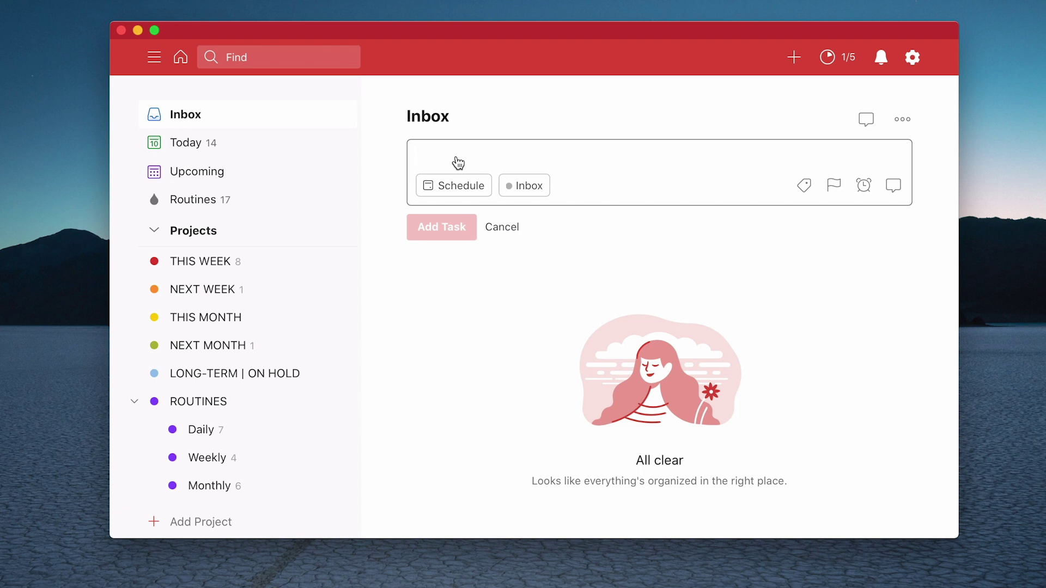
pyautogui.write('This is new task')
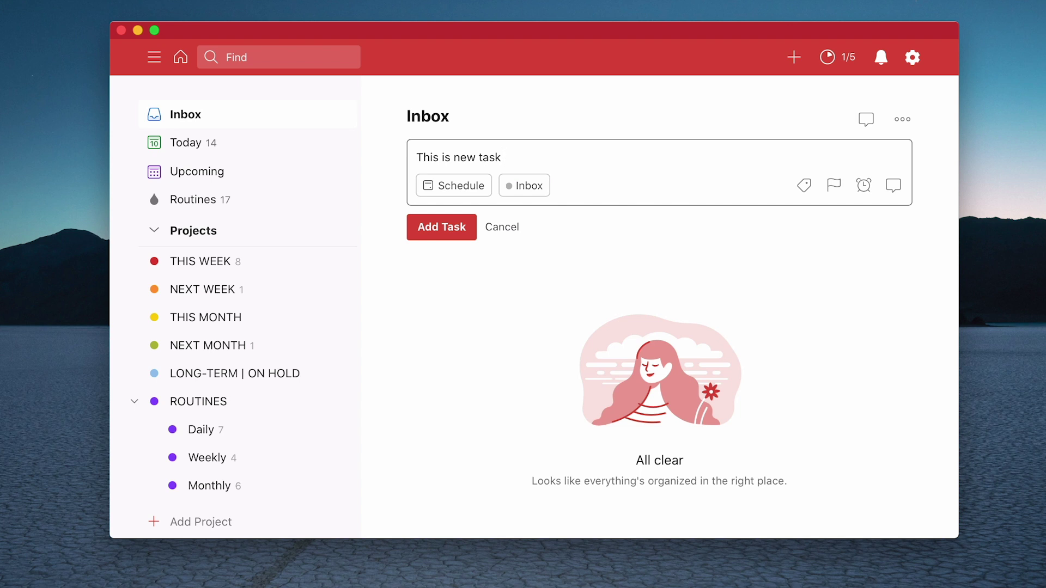
pyautogui.write(' #next')
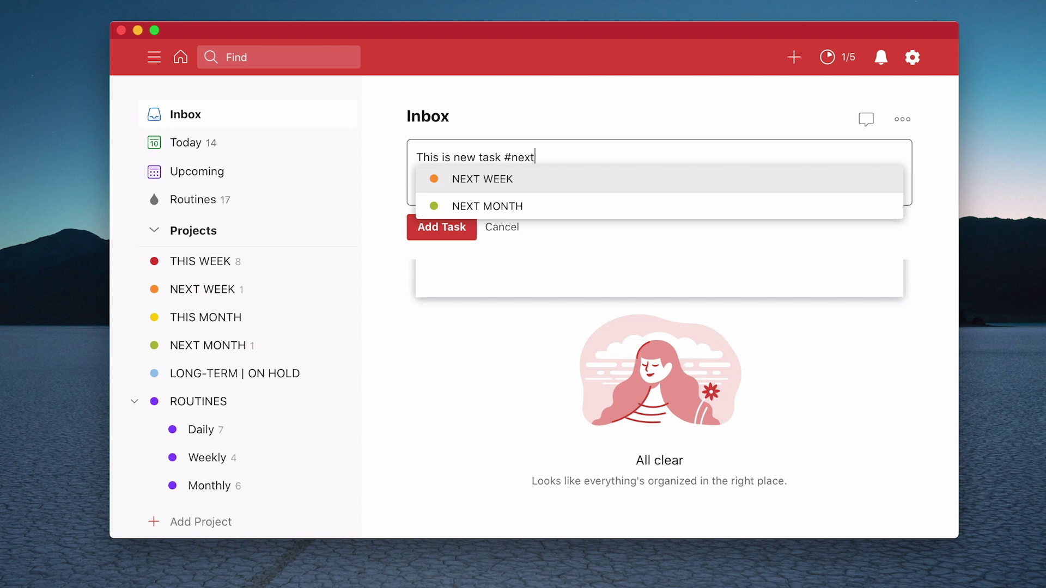
pyautogui.press('Return')
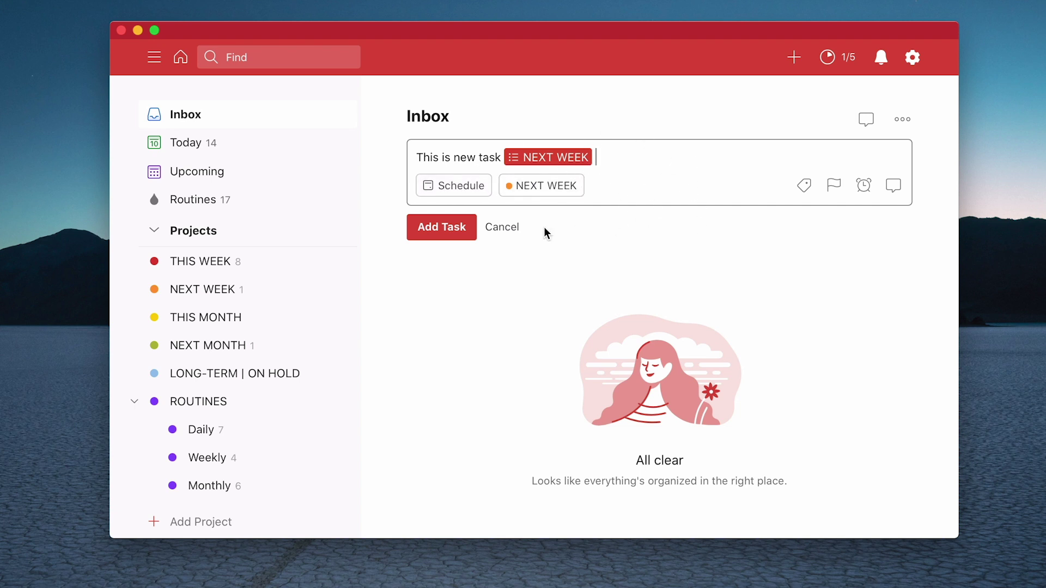
# Check the due-date picker and dismiss it, leaving the task without a date
pyautogui.click(467, 198)
pyautogui.scroll(-3, 493, 278)
pyautogui.scroll(3, 493, 280)
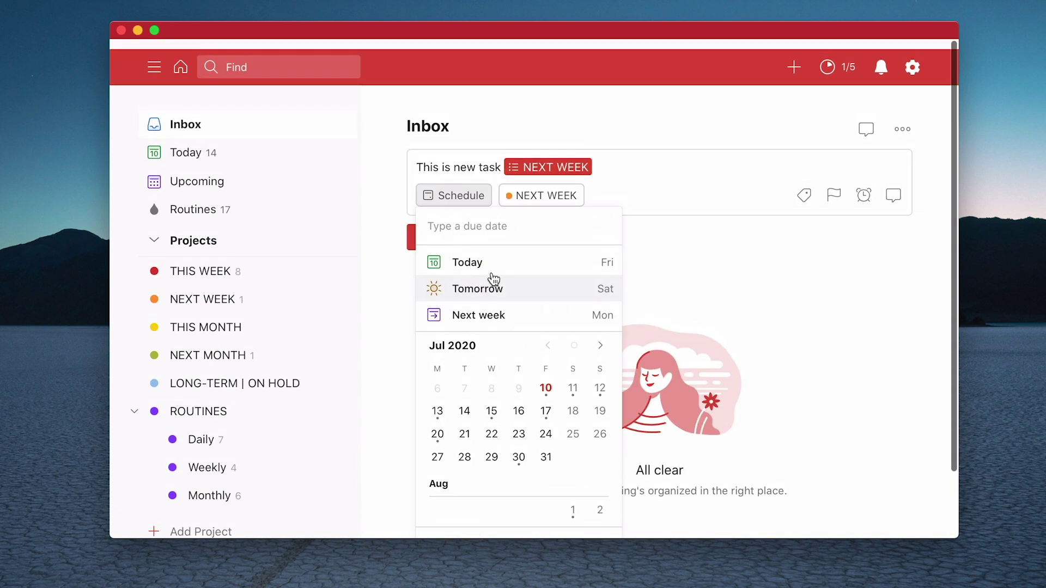
pyautogui.click(717, 293)
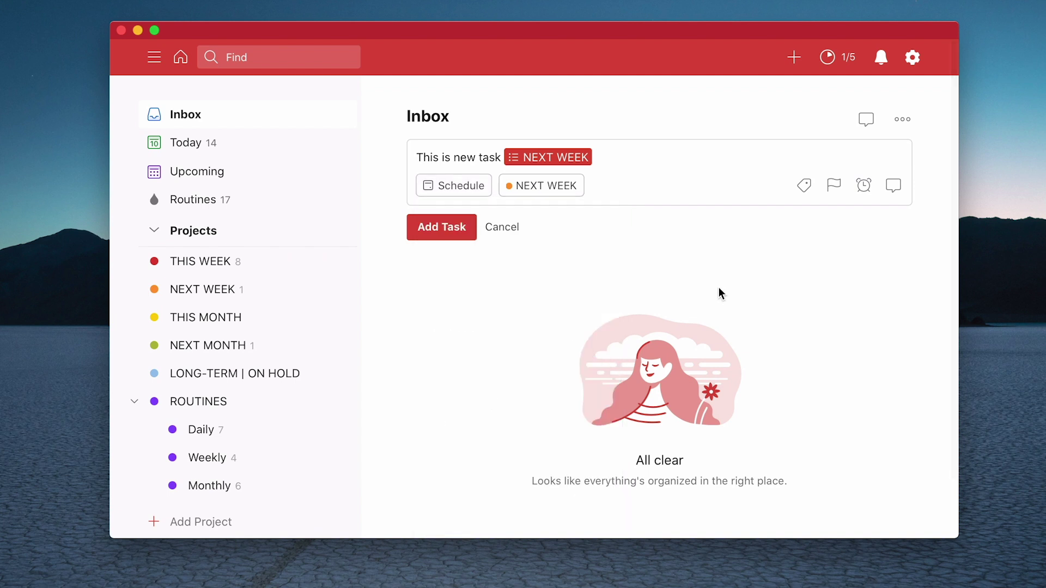
pyautogui.click(569, 197)
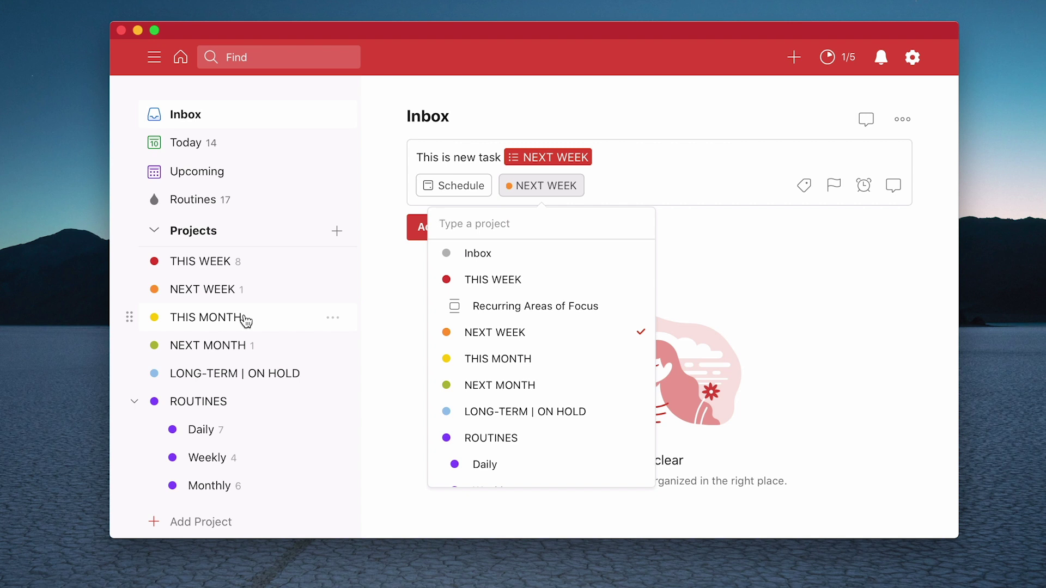
pyautogui.click(664, 162)
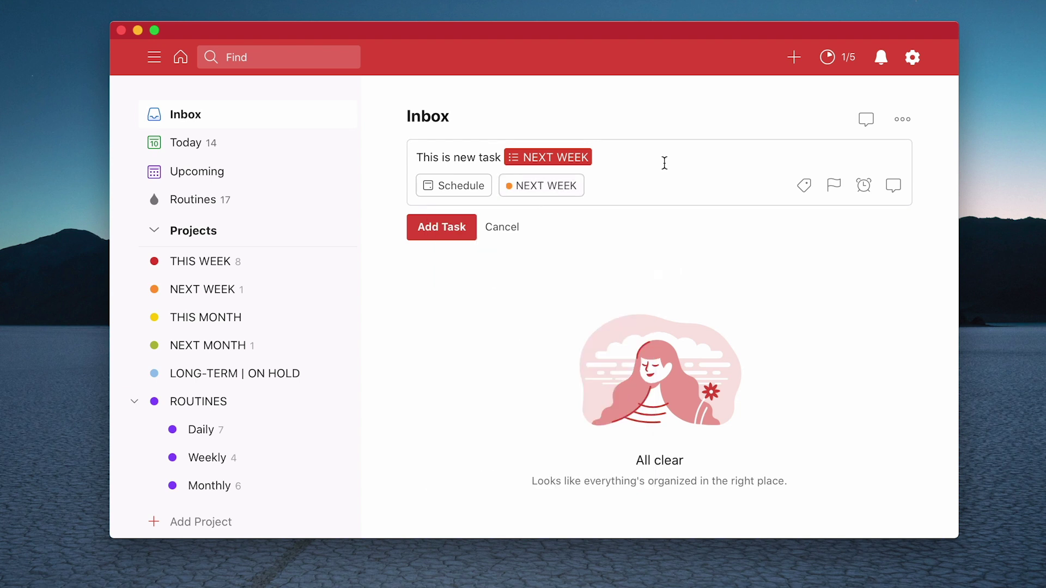
# Browse ROUTINES and its Daily, Weekly and Monthly sub-projects, then return to the Inbox
pyautogui.click(213, 413)
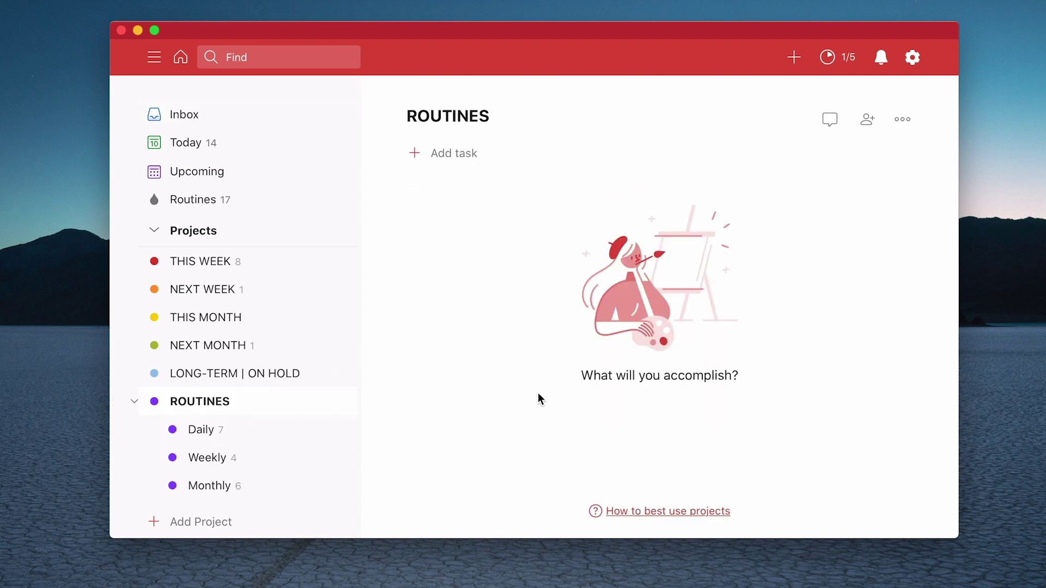
pyautogui.click(208, 433)
pyautogui.click(207, 462)
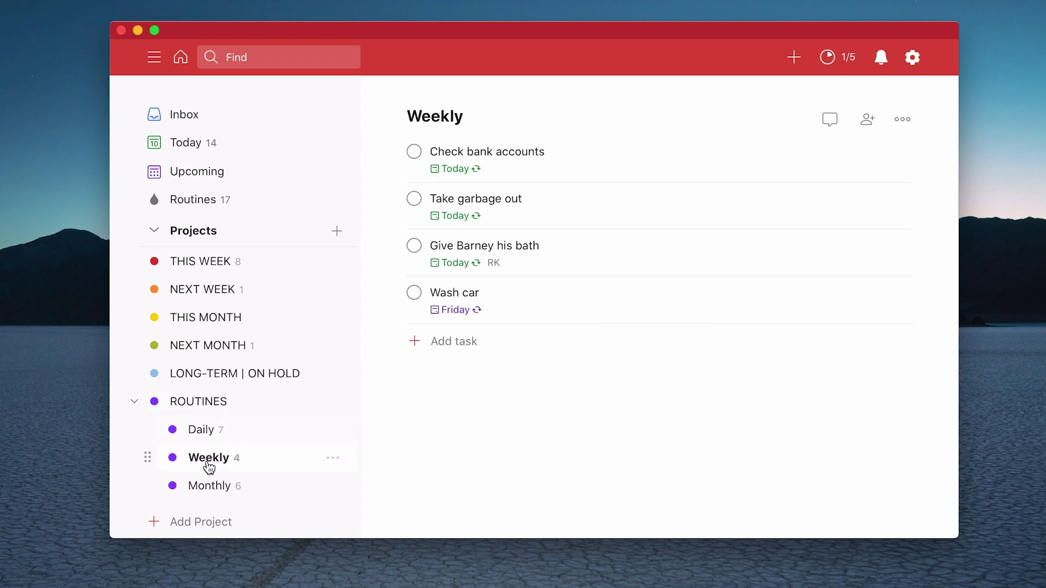
pyautogui.click(209, 486)
pyautogui.click(199, 430)
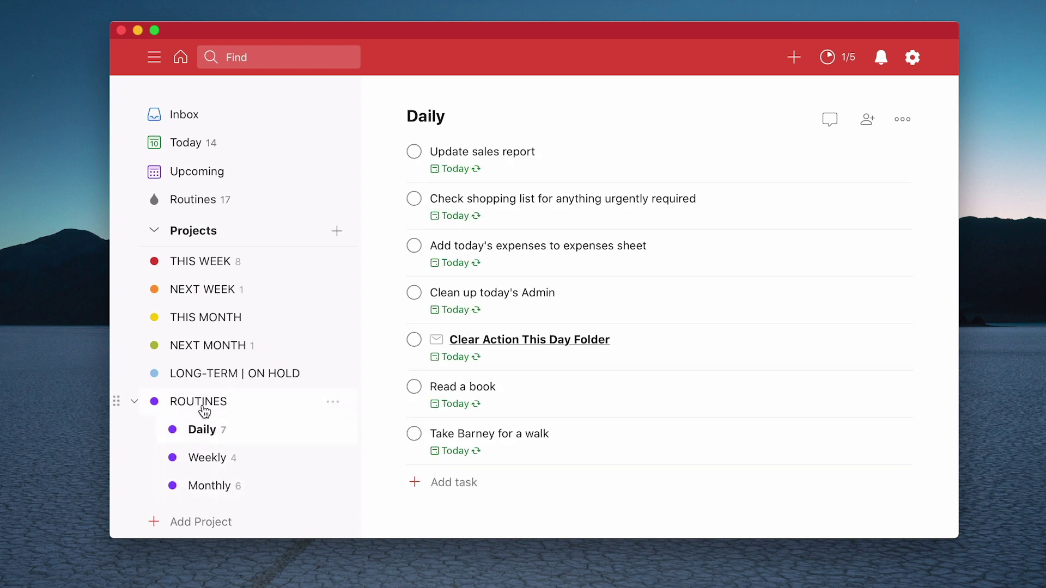
pyautogui.click(205, 409)
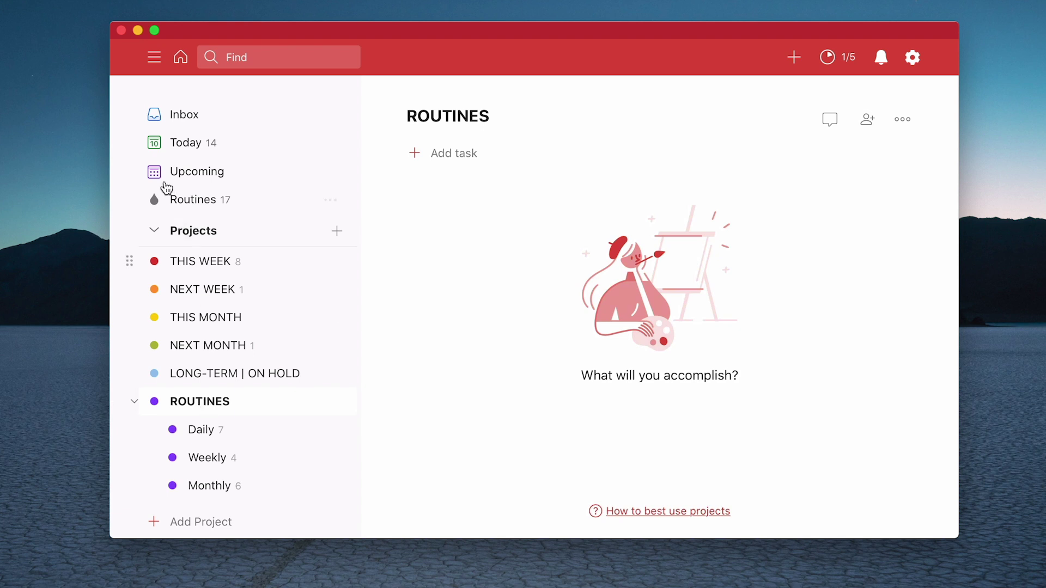
pyautogui.click(172, 121)
# Draft 'take dog for a walk' in a new 'daily' section of ROUTINES, repeating every day
pyautogui.click(469, 162)
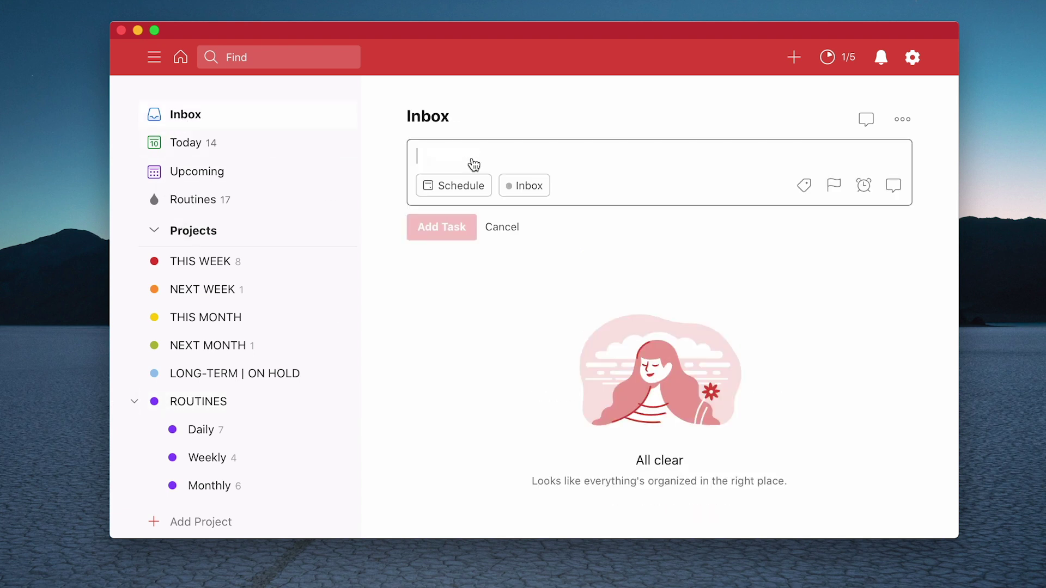
pyautogui.write('take ')
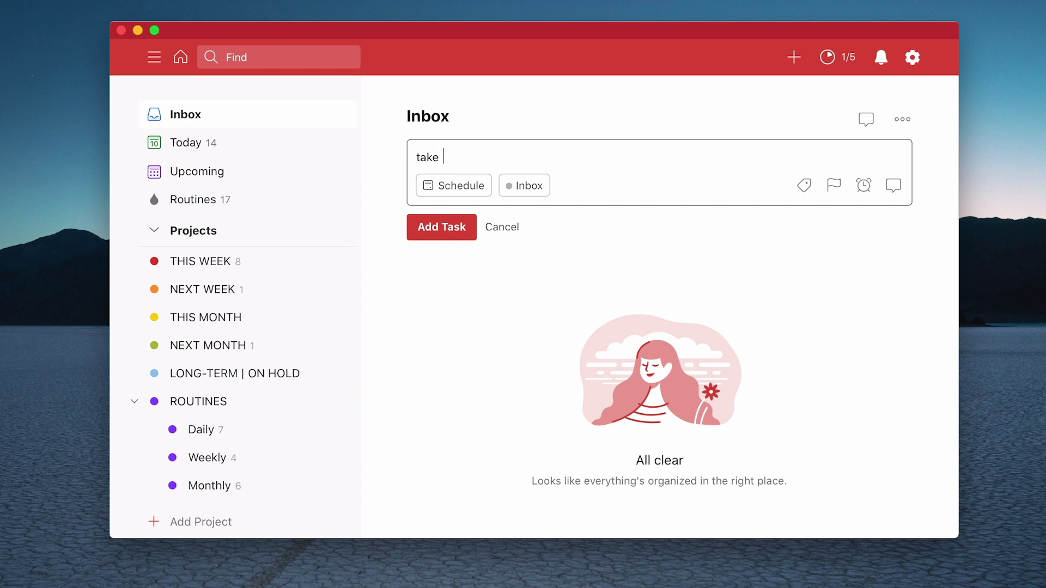
pyautogui.write('dog for a walk #')
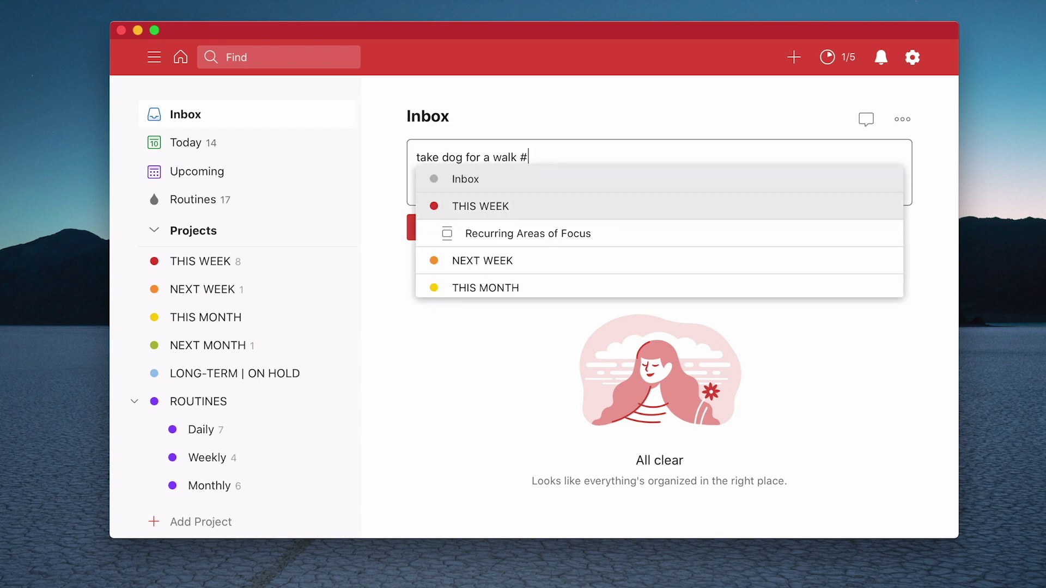
pyautogui.write('ro')
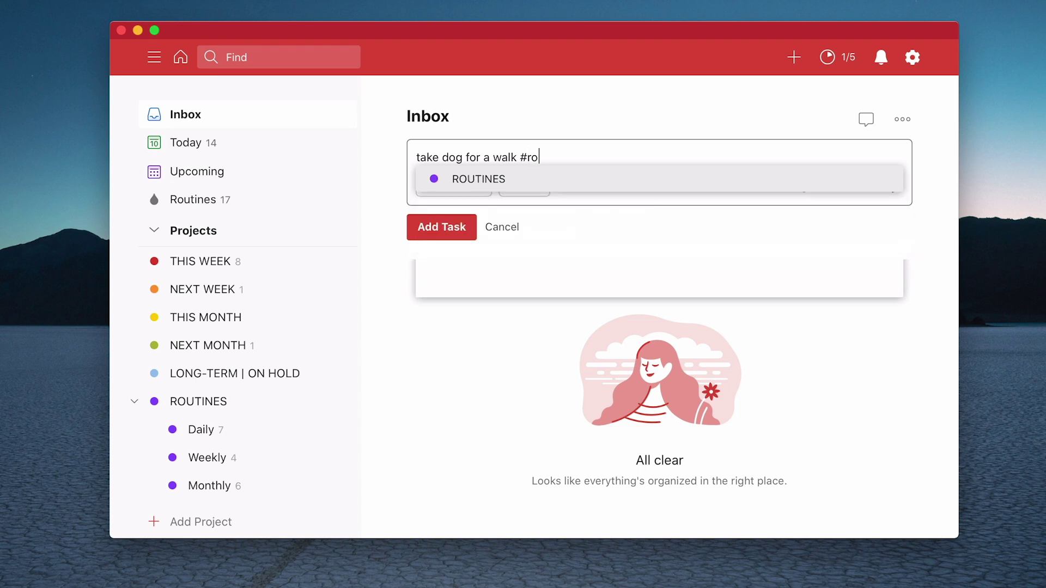
pyautogui.press('Return')
pyautogui.write('/')
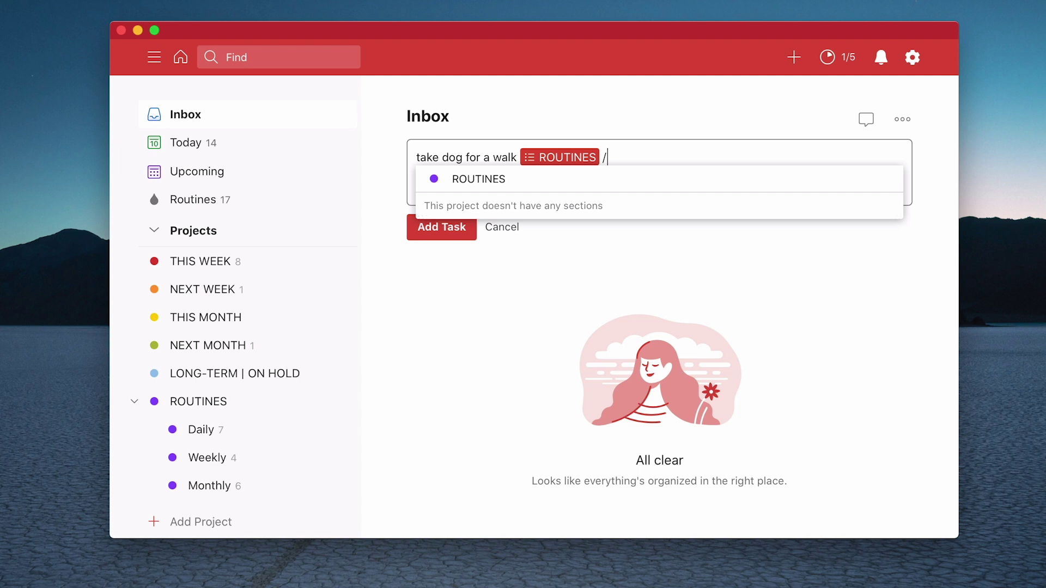
pyautogui.write('daily')
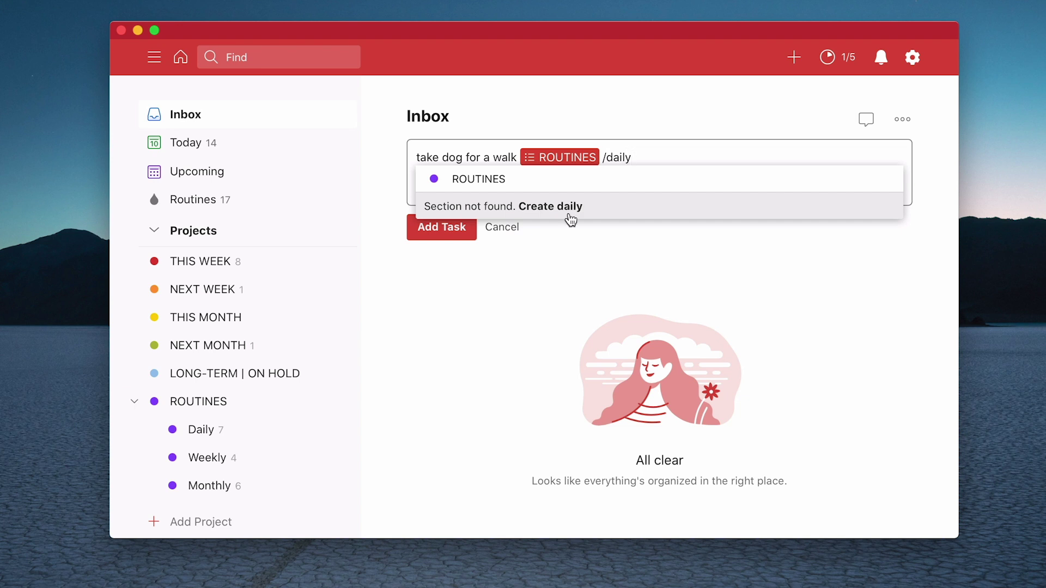
pyautogui.click(556, 212)
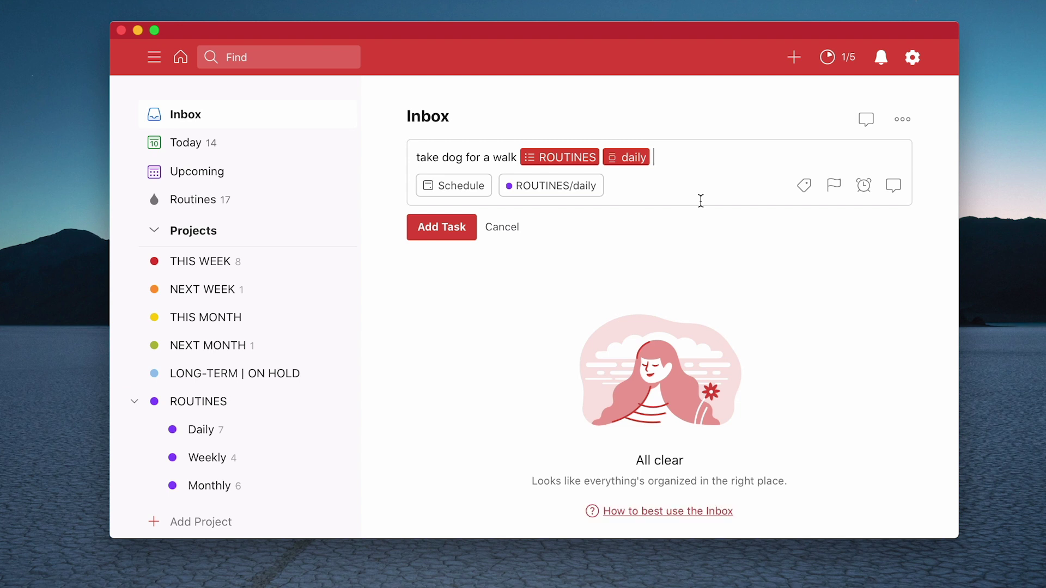
pyautogui.write('ev day')
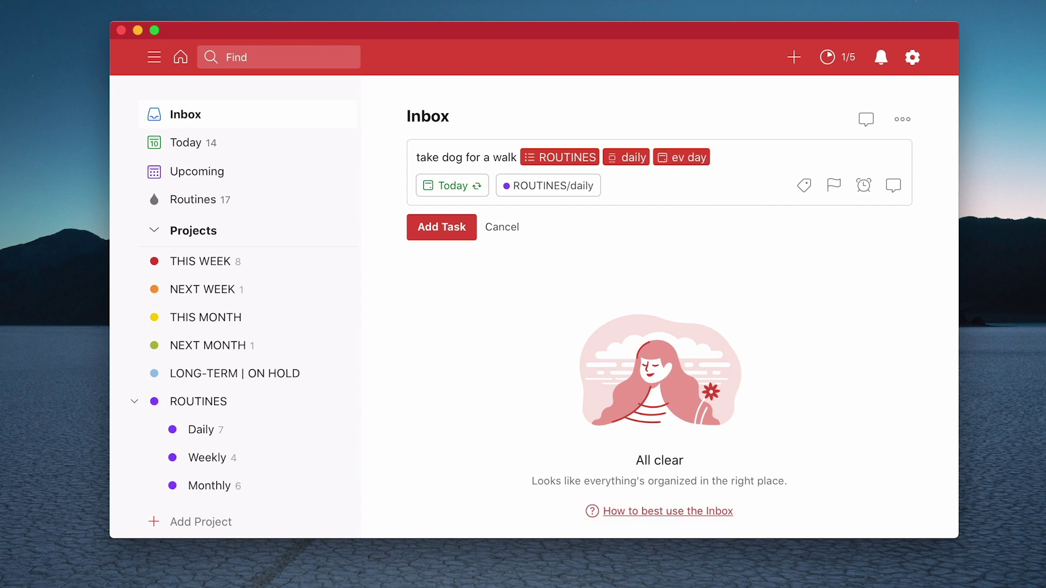
# Save 'take dog for a walk' to the ROUTINES project
pyautogui.press('Return')
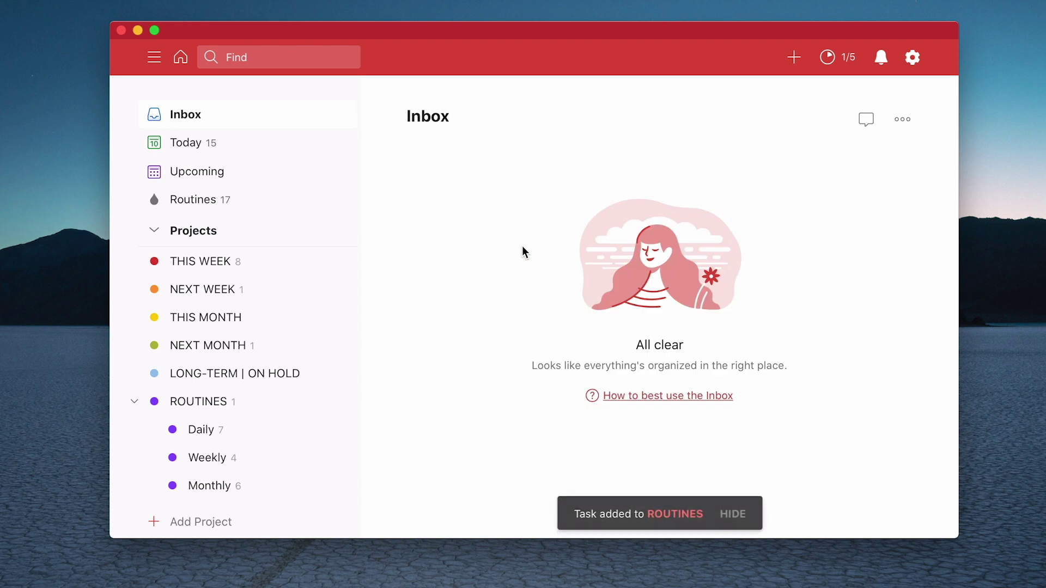